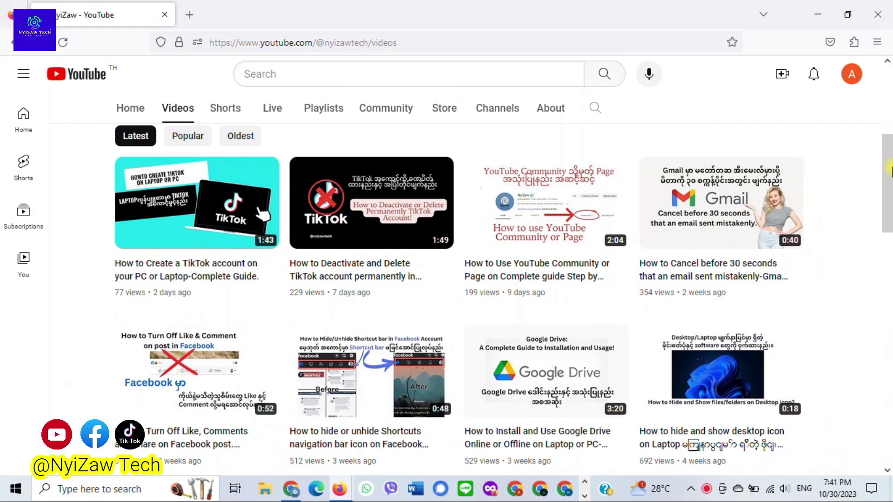
- Scroll from the login page to the suspected fake account's profile page
left_click_drag(888, 180, 888, 248)
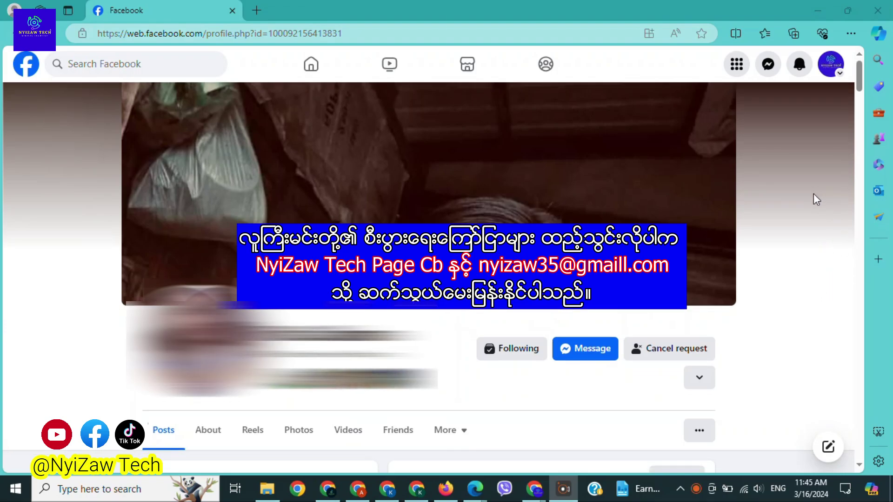
- Show the profile's '...' menu listing Search, Find support or report, and Block
scroll(813, 194, "down", 2)
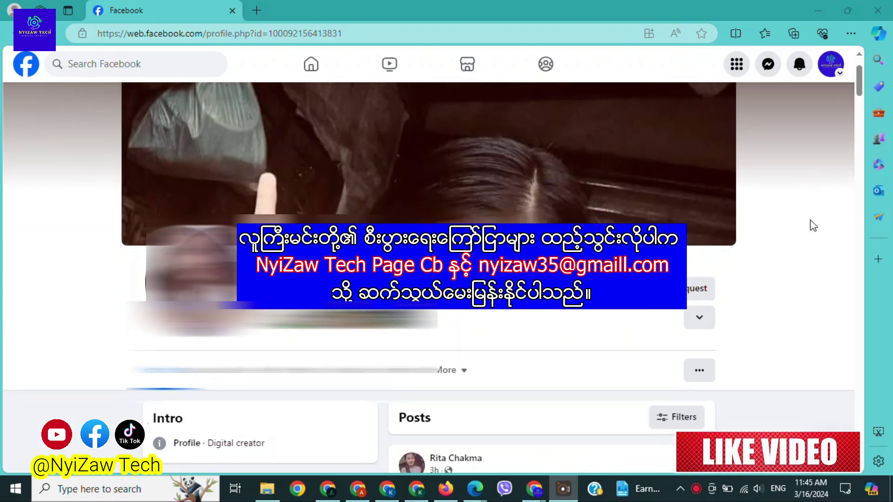
left_click(699, 372)
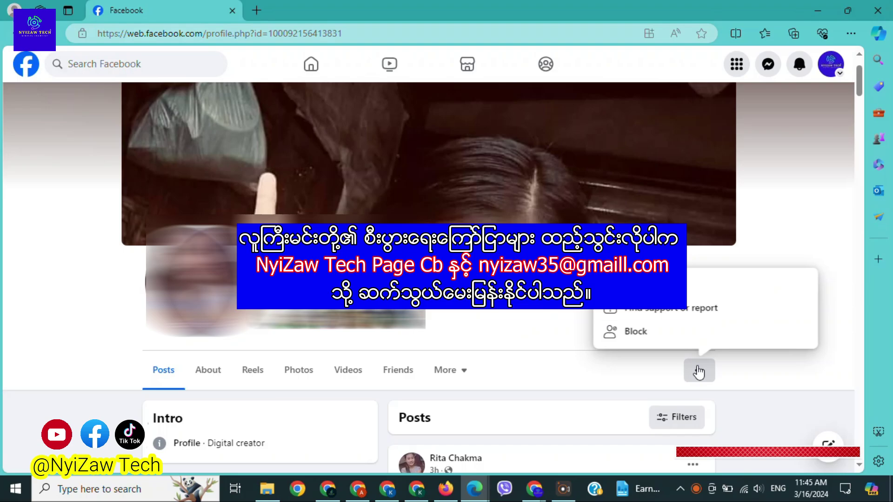
left_click(697, 371)
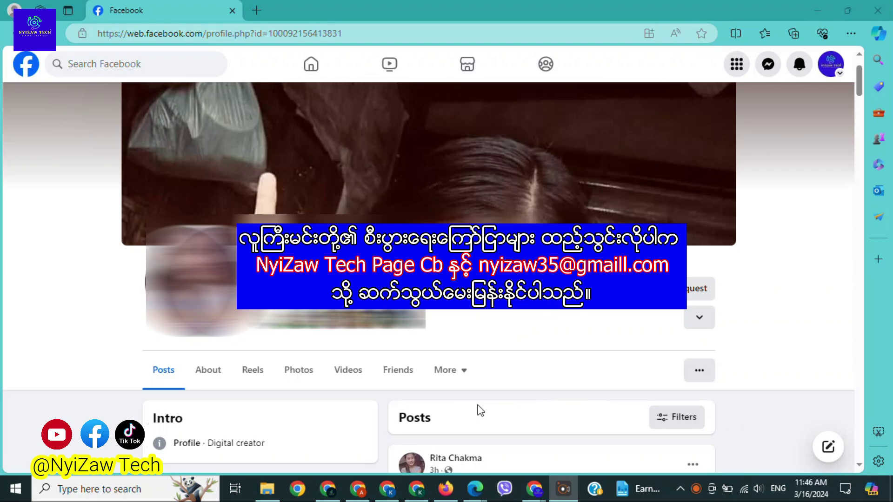
mouse_move(696, 369)
left_mouse_down()
mouse_move(684, 371)
mouse_move(723, 390)
left_mouse_up()
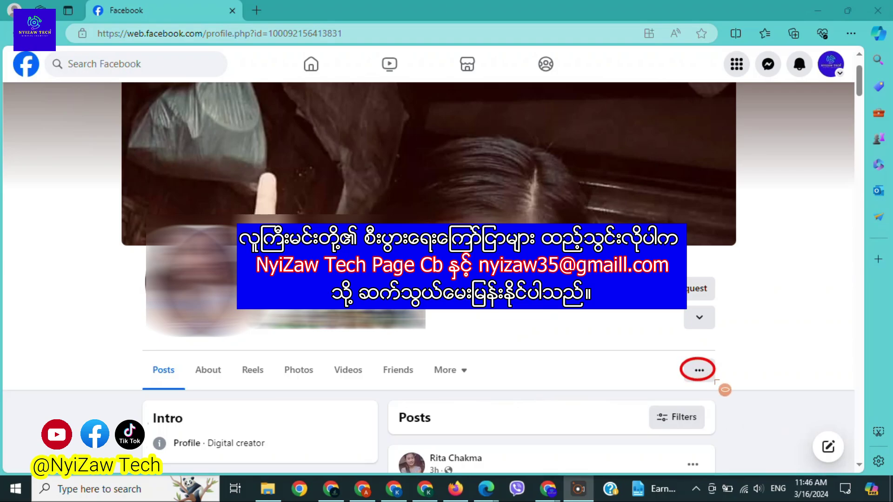
left_click(700, 371)
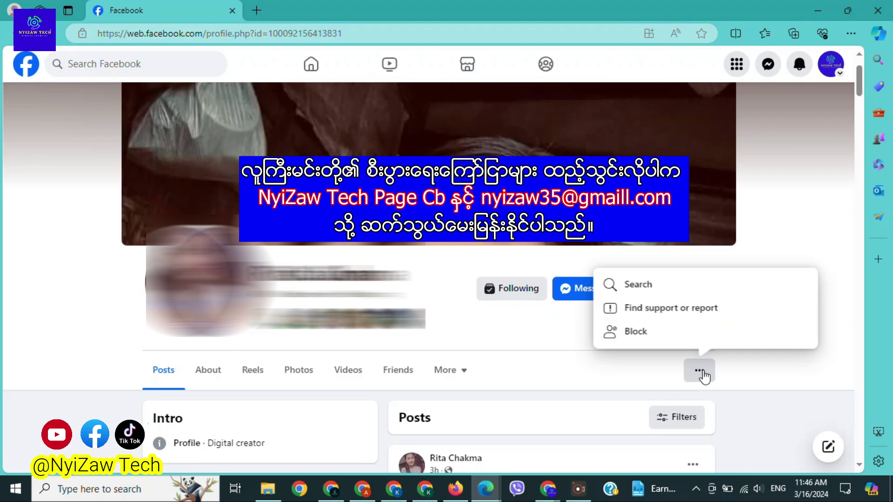
key("ctrl+shift+d")
mouse_move(600, 300)
left_mouse_down()
mouse_move(636, 319)
mouse_move(716, 320)
left_mouse_up()
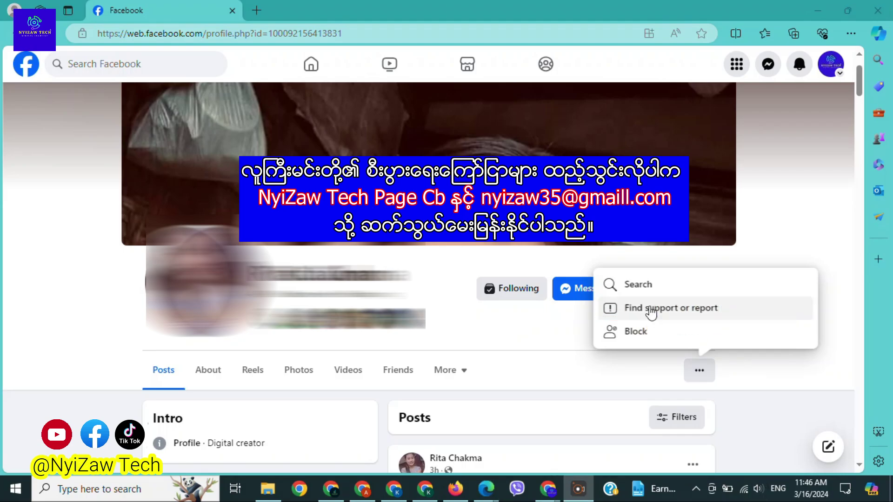
- Report the profile under Find support or report as a Fake account, then Submit and Done
left_click(649, 310)
scroll(506, 252, "down", 3)
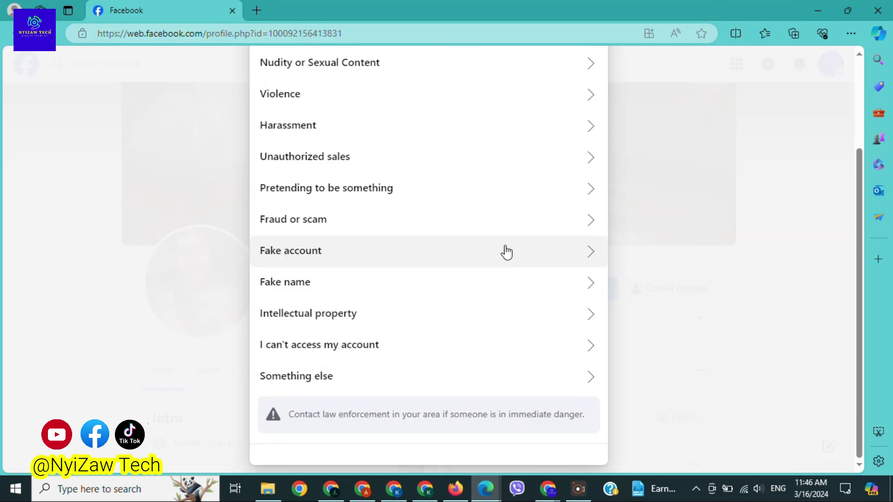
left_click(637, 457)
mouse_move(252, 241)
left_mouse_down()
mouse_move(275, 259)
mouse_move(317, 264)
left_mouse_up()
mouse_move(253, 310)
left_mouse_down()
mouse_move(319, 338)
mouse_move(365, 339)
left_mouse_up()
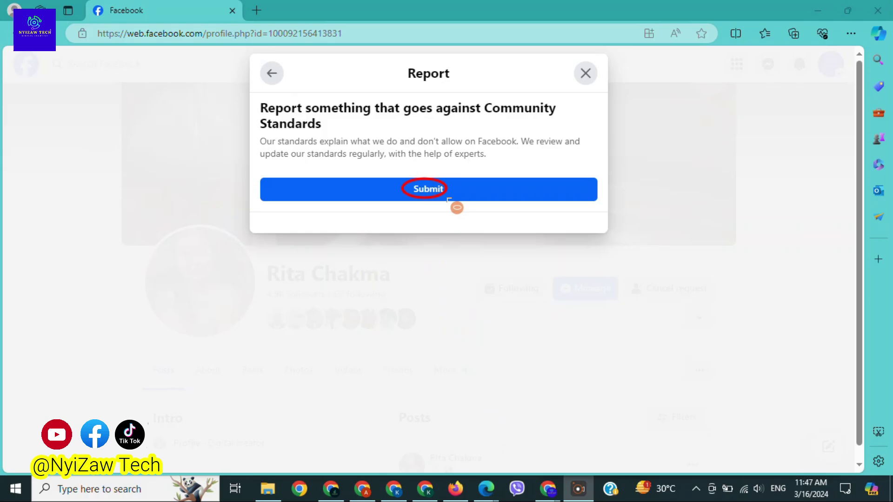
left_click_drag(446, 197, 455, 203)
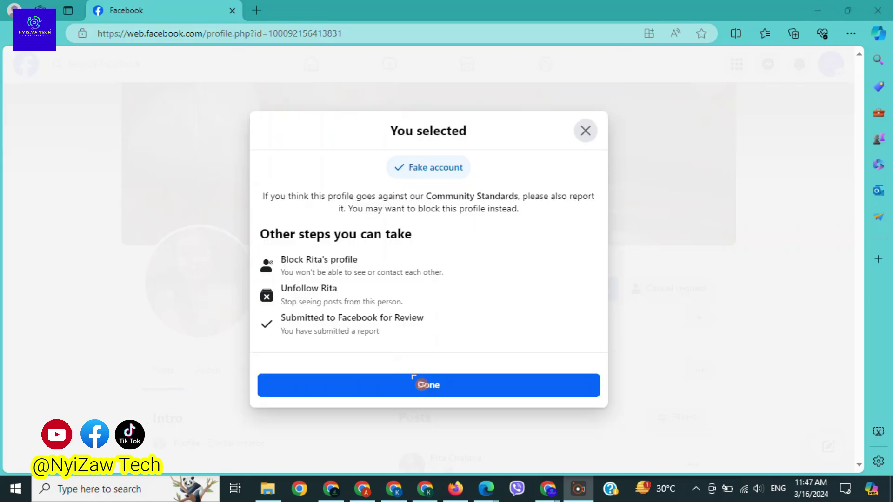
left_click_drag(409, 375, 449, 396)
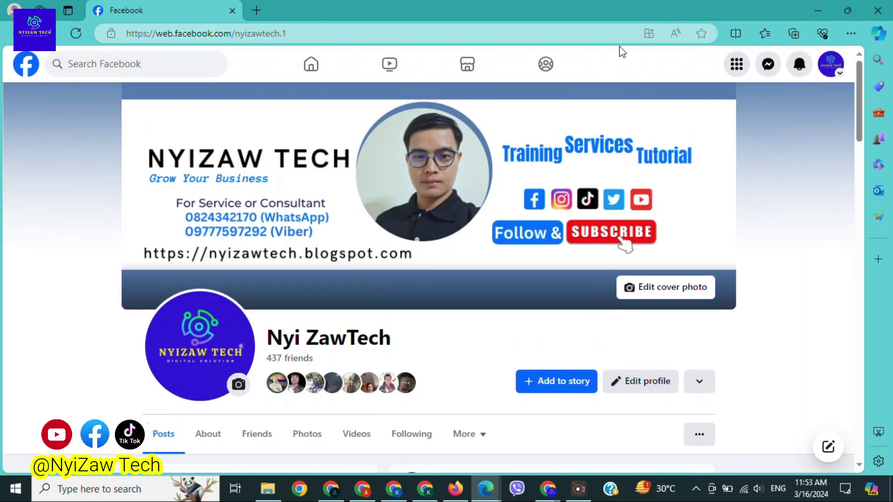
mouse_move(768, 48)
left_mouse_down()
mouse_move(754, 65)
mouse_move(785, 80)
left_mouse_up()
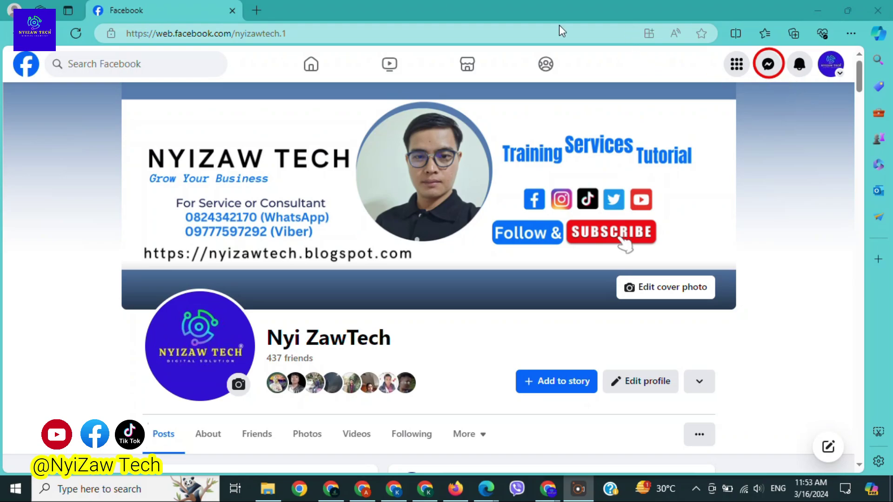
- Search Messenger for the impostor account's name and open the matching chat
left_click(768, 64)
mouse_move(619, 107)
left_mouse_down()
mouse_move(665, 142)
mouse_move(814, 145)
left_mouse_up()
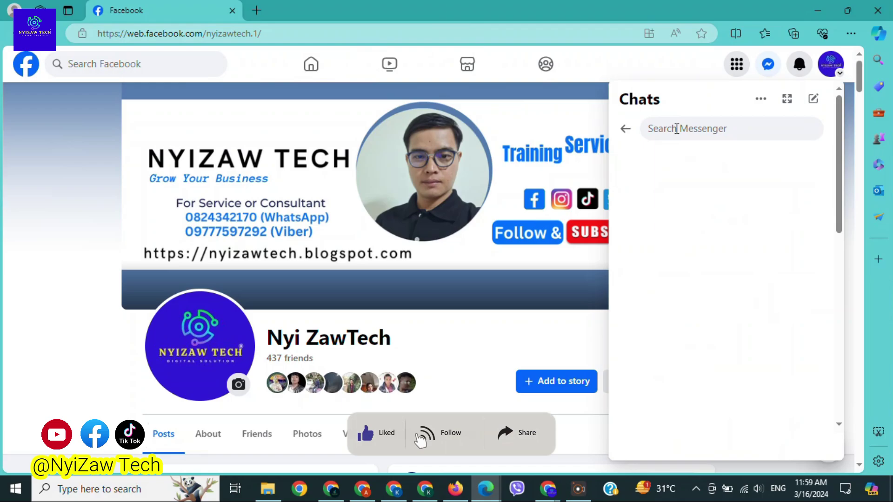
type("Wichai")
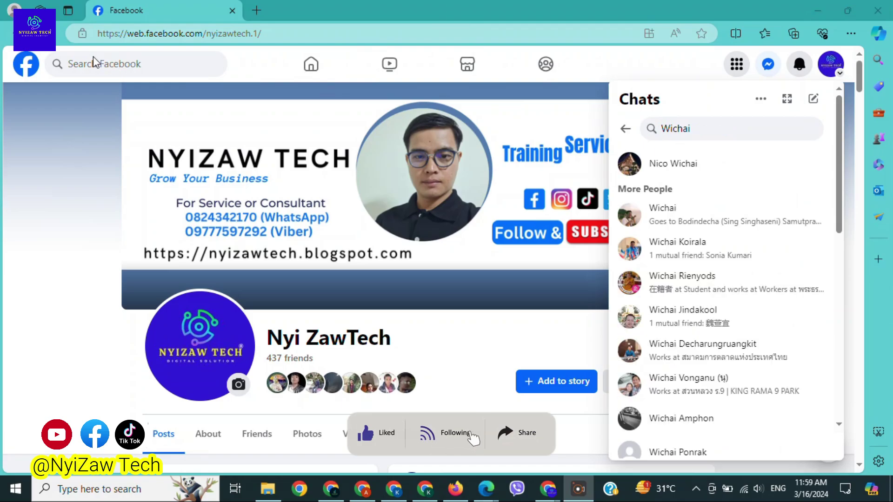
mouse_move(614, 148)
left_mouse_down()
mouse_move(633, 173)
mouse_move(704, 187)
mouse_move(707, 179)
mouse_move(701, 213)
left_mouse_up()
left_click(672, 163)
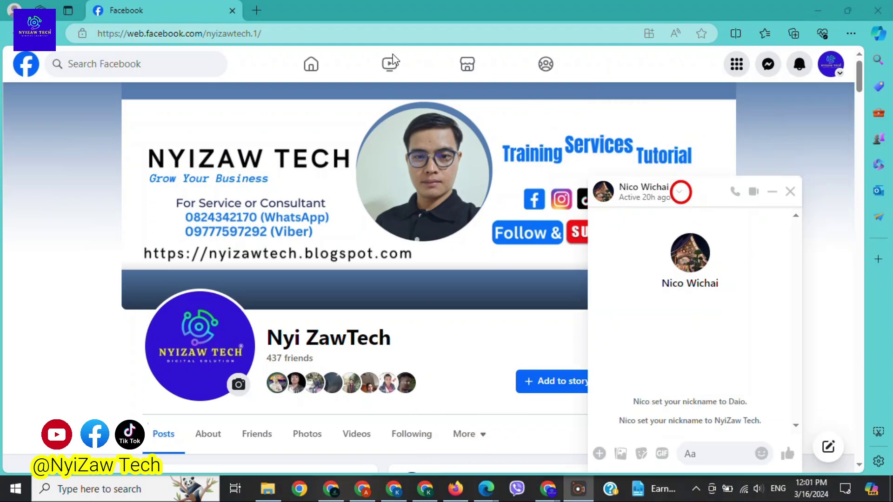
- Report the chat as Pretending to be someone, A friend, pick the friend from suggestions, and Send
left_click(679, 191)
scroll(506, 259, "down", 4)
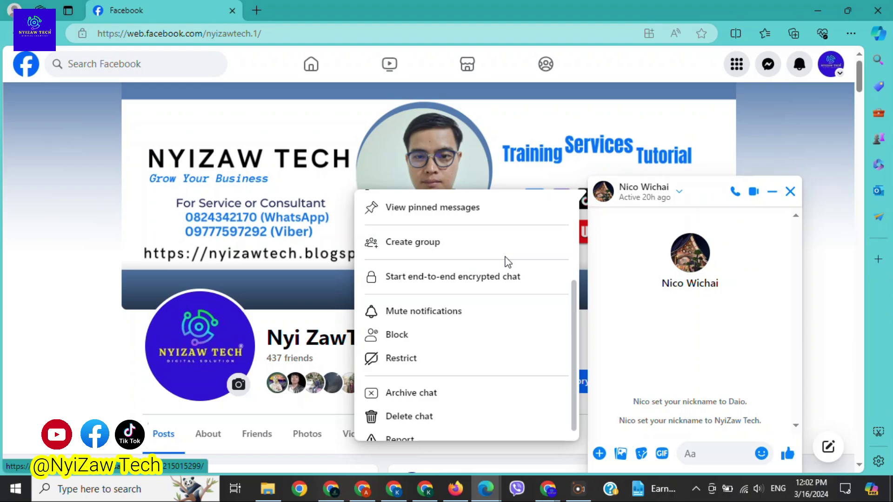
mouse_move(354, 410)
left_mouse_down()
mouse_move(379, 433)
mouse_move(446, 441)
left_mouse_up()
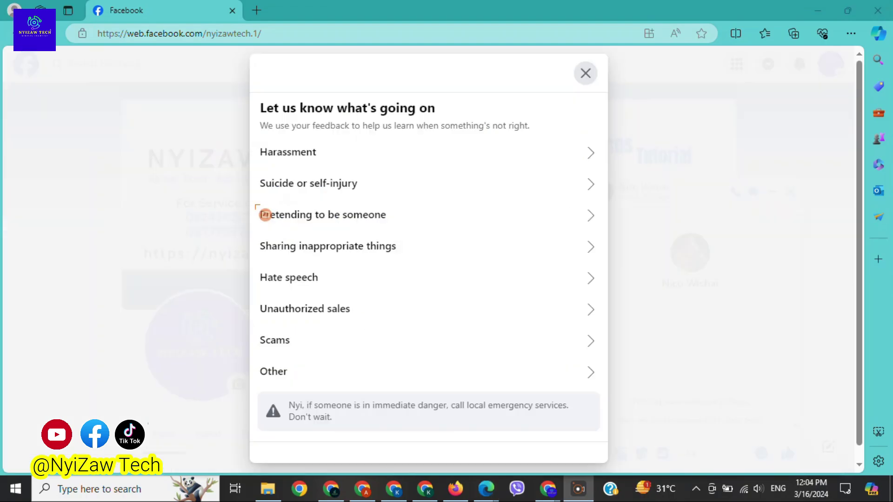
mouse_move(265, 215)
left_mouse_down()
mouse_move(285, 227)
mouse_move(398, 237)
left_mouse_up()
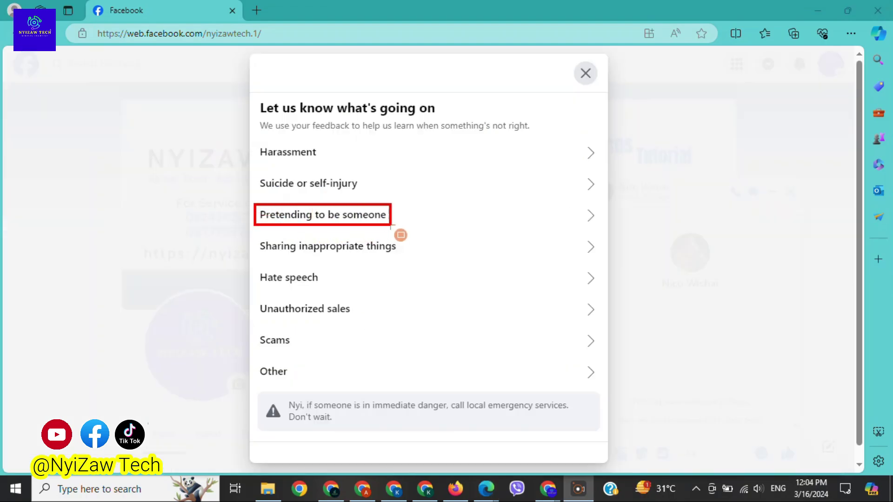
left_click_drag(260, 108, 462, 119)
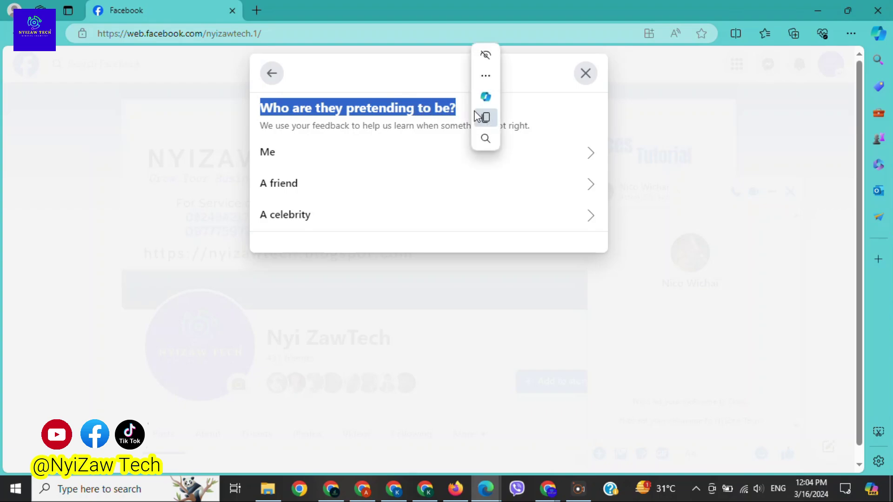
left_click(430, 88)
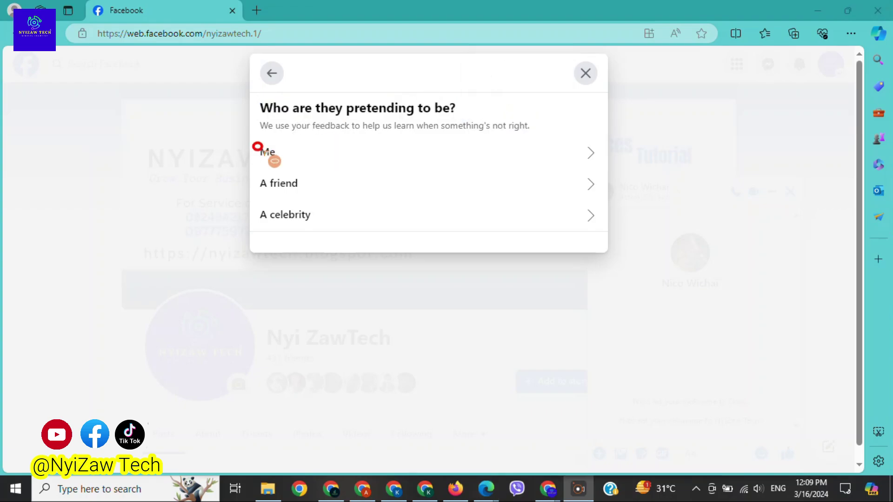
left_click_drag(250, 172, 309, 200)
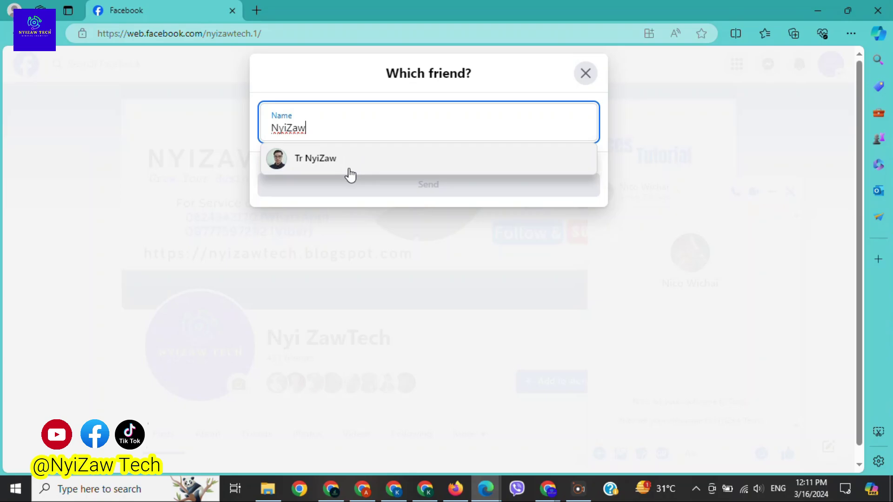
left_click(348, 170)
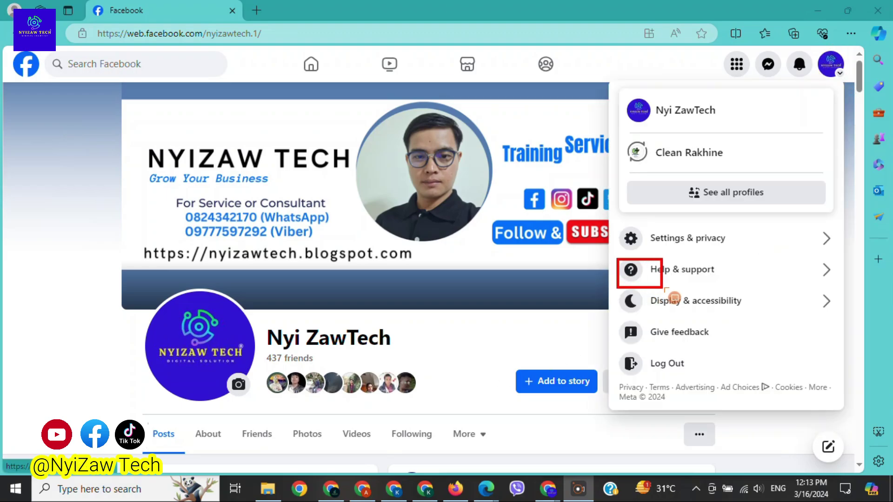
- Go through Help & support and Policies and Reporting to the Hacked and Fake Accounts article
left_click(693, 268)
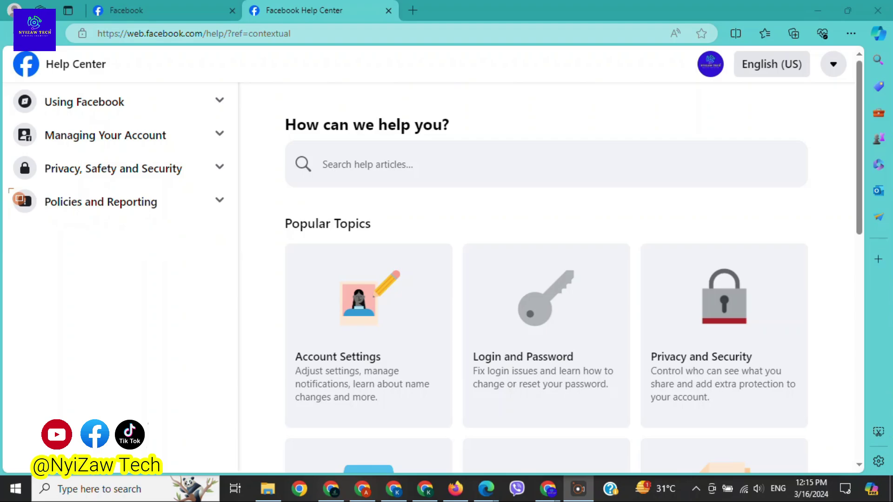
left_click_drag(9, 189, 169, 215)
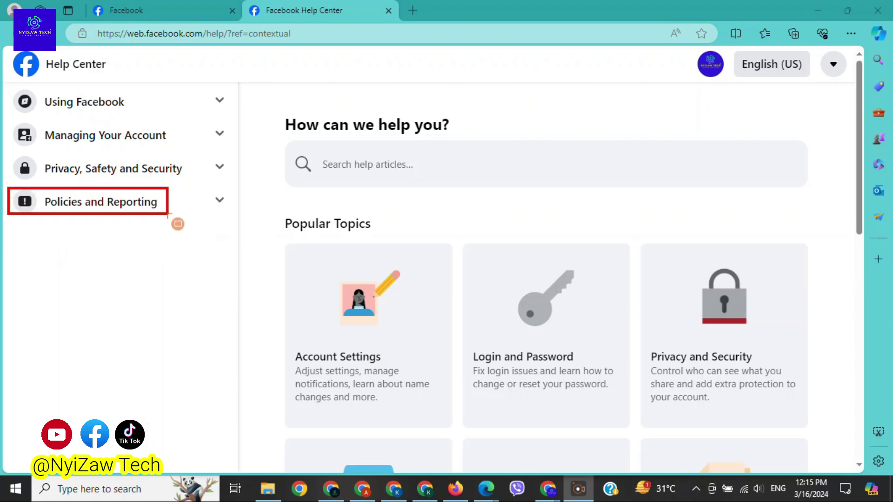
left_click(168, 213)
mouse_move(14, 415)
left_mouse_down()
mouse_move(89, 444)
mouse_move(195, 445)
left_mouse_up()
left_click(191, 440)
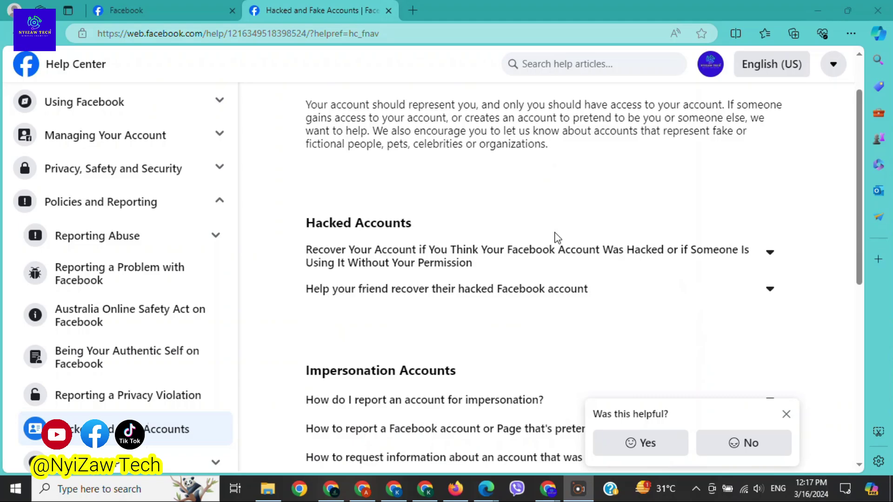
- Expand 'How do I report an account for impersonation?' and follow 'this form' to the impostor report
scroll(566, 243, "down", 4)
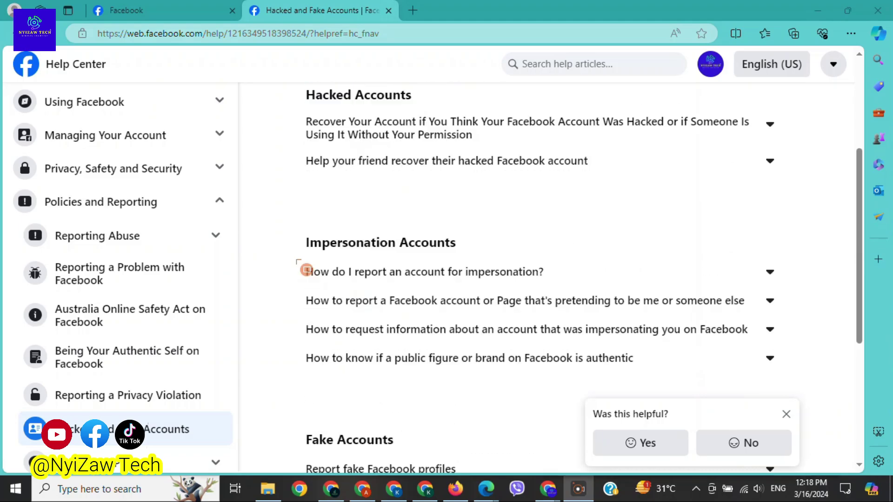
mouse_move(296, 258)
left_mouse_down()
mouse_move(326, 282)
mouse_move(534, 282)
mouse_move(581, 296)
left_mouse_up()
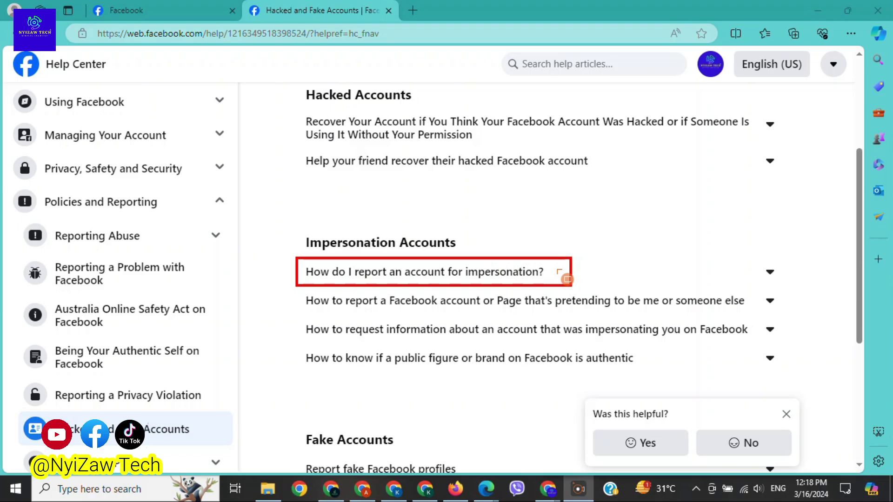
left_click(561, 273)
mouse_move(485, 385)
left_mouse_down()
mouse_move(519, 413)
mouse_move(550, 414)
left_mouse_up()
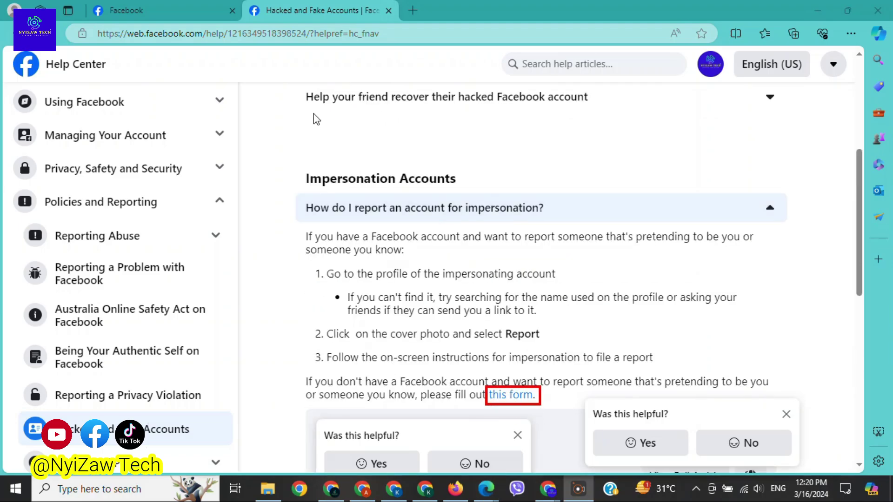
mouse_move(263, 269)
left_mouse_down()
mouse_move(329, 291)
mouse_move(516, 287)
left_mouse_up()
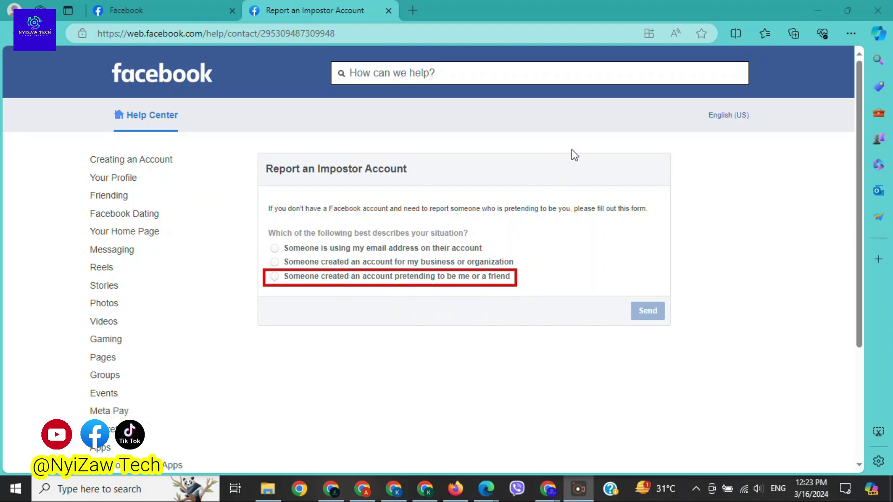
- Answer pretending to be me, 'No' Facebook account, and 'Yes, I am the person being impersonated'
key("Escape")
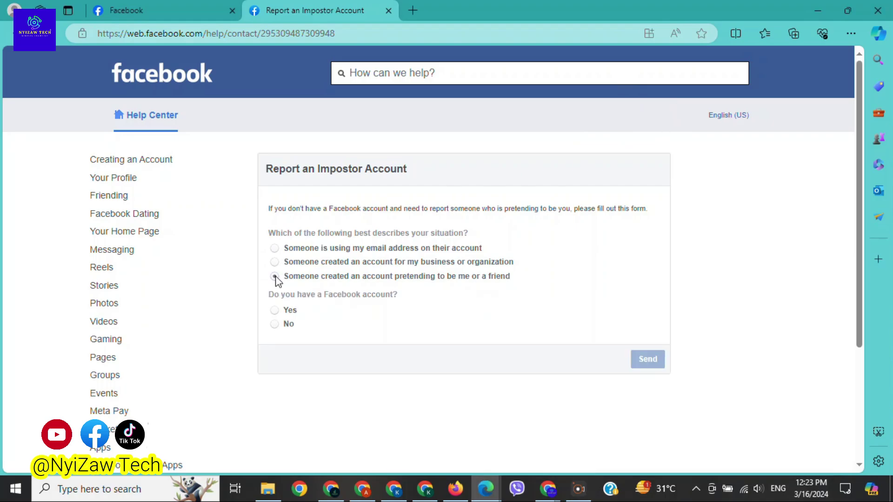
mouse_move(263, 285)
left_mouse_down()
mouse_move(285, 304)
mouse_move(400, 305)
left_mouse_up()
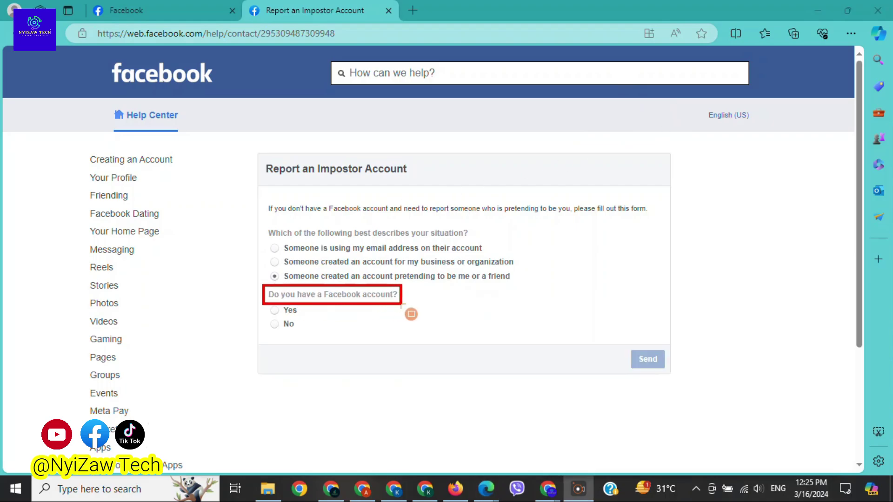
key("Escape")
left_click_drag(263, 316, 300, 335)
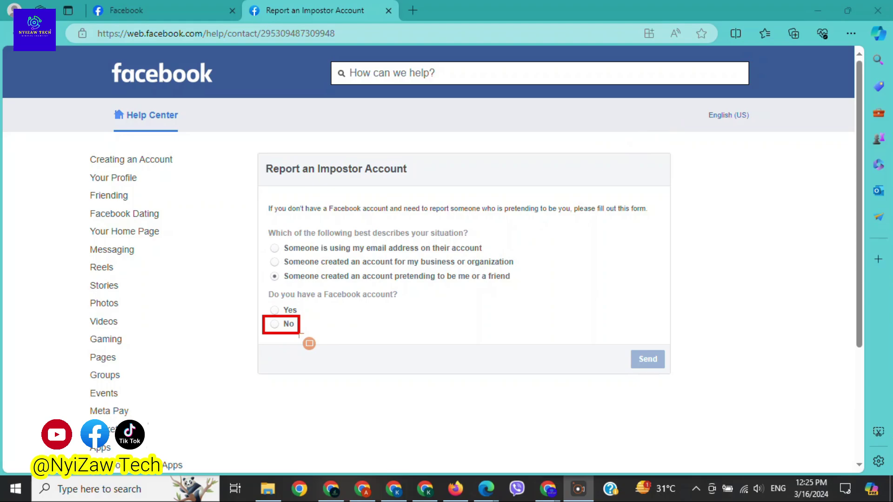
mouse_move(264, 286)
left_mouse_down()
mouse_move(301, 303)
mouse_move(455, 311)
left_mouse_up()
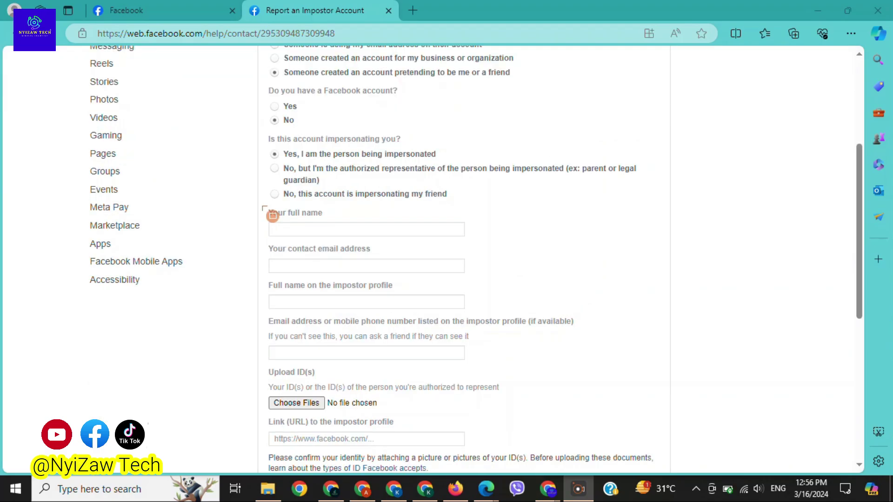
- Highlight the full name, contact email, impostor's full name and impostor email/phone fields
left_click_drag(273, 213, 343, 230)
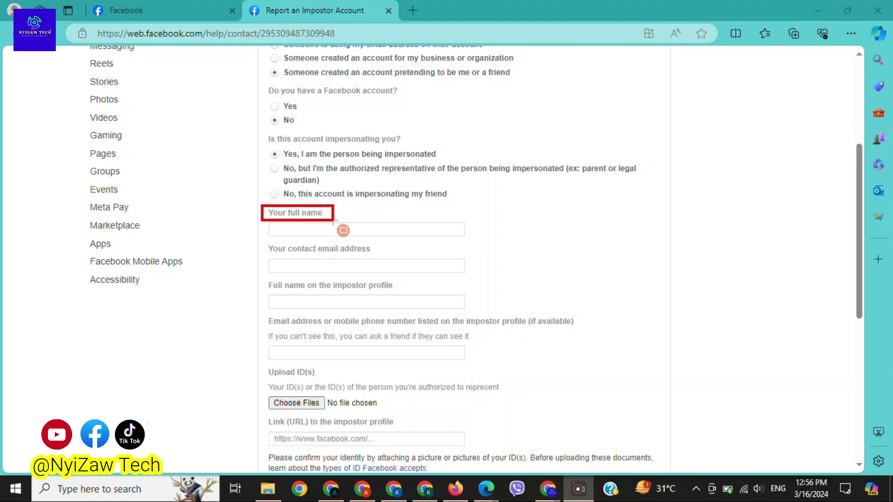
left_click_drag(261, 241, 399, 268)
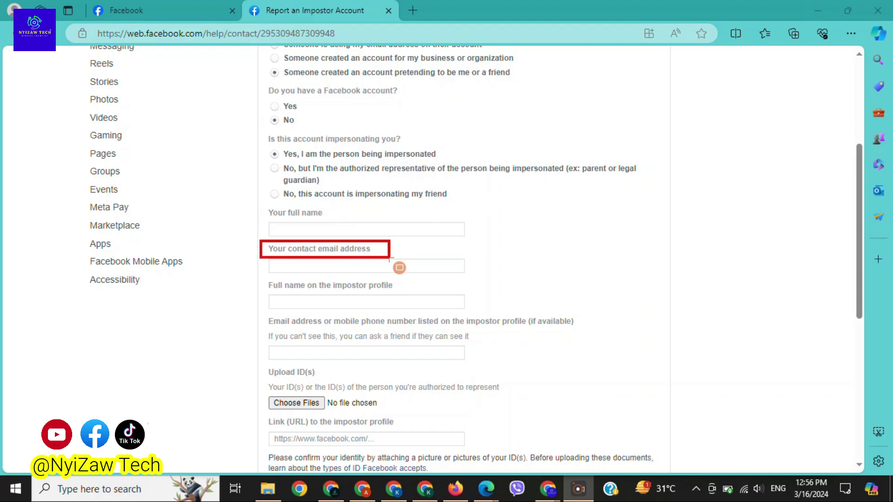
left_click_drag(266, 283, 412, 304)
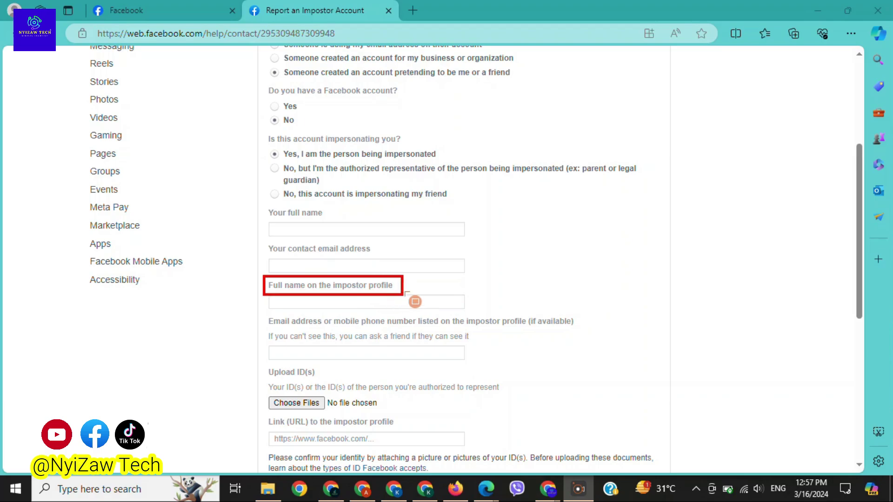
left_click_drag(275, 353, 475, 374)
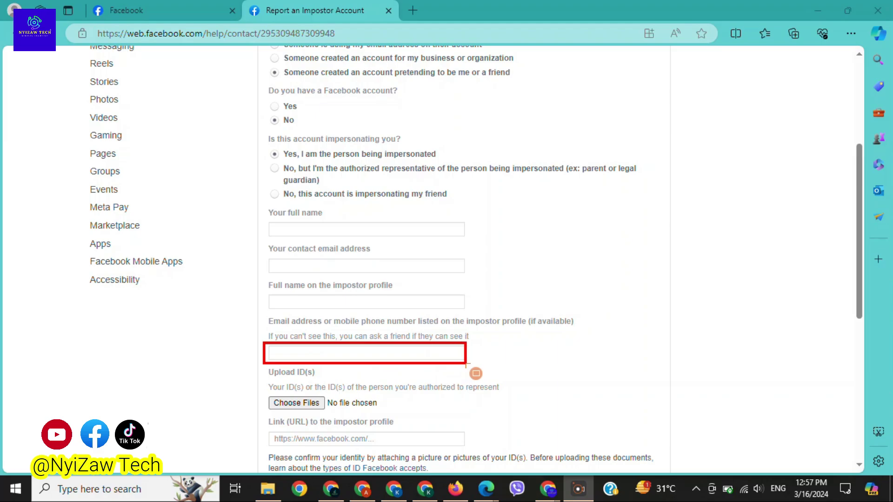
left_click_drag(858, 159, 862, 247)
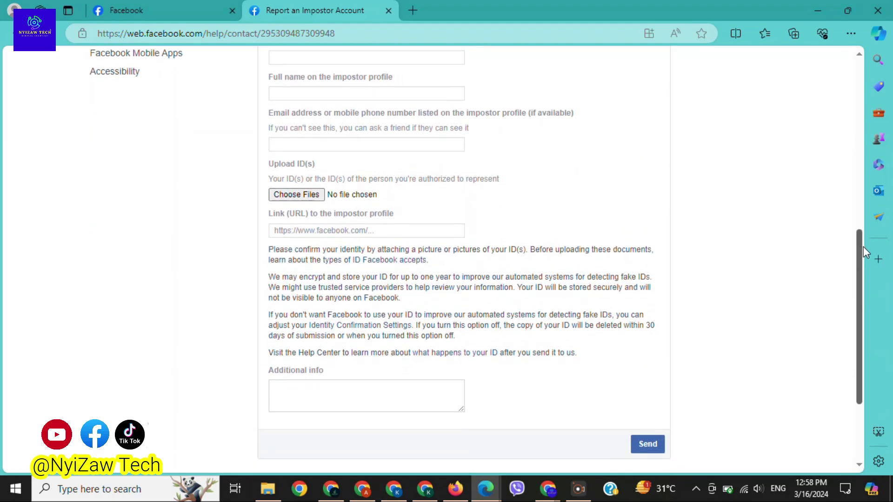
- Highlight the ID upload note, file upload option and impostor profile URL field
scroll(863, 247, "up", 1)
left_click_drag(261, 181, 320, 201)
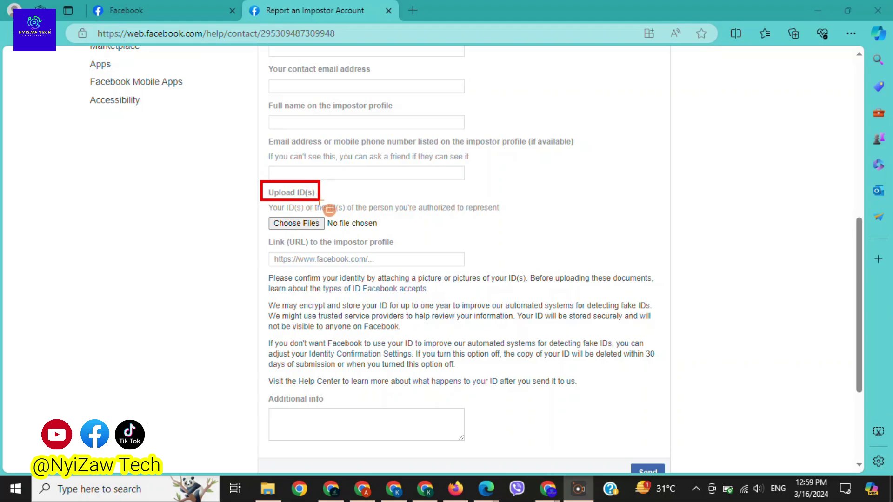
mouse_move(263, 201)
left_mouse_down()
mouse_move(320, 215)
mouse_move(506, 218)
left_mouse_up()
left_click_drag(263, 213, 328, 236)
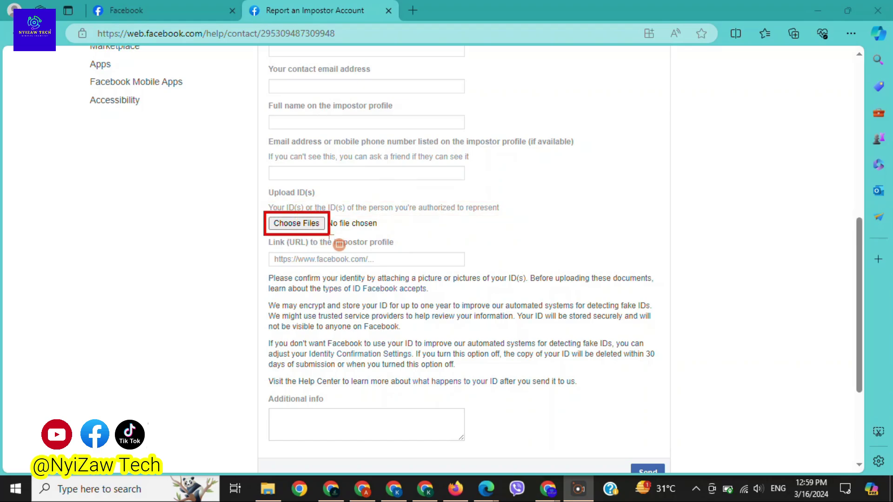
mouse_move(263, 233)
left_mouse_down()
mouse_move(298, 248)
mouse_move(393, 249)
left_mouse_up()
left_click_drag(263, 250, 447, 267)
- Highlight Additional info, scroll down to Send, and switch to the Facebook login page
left_click_drag(264, 391, 326, 406)
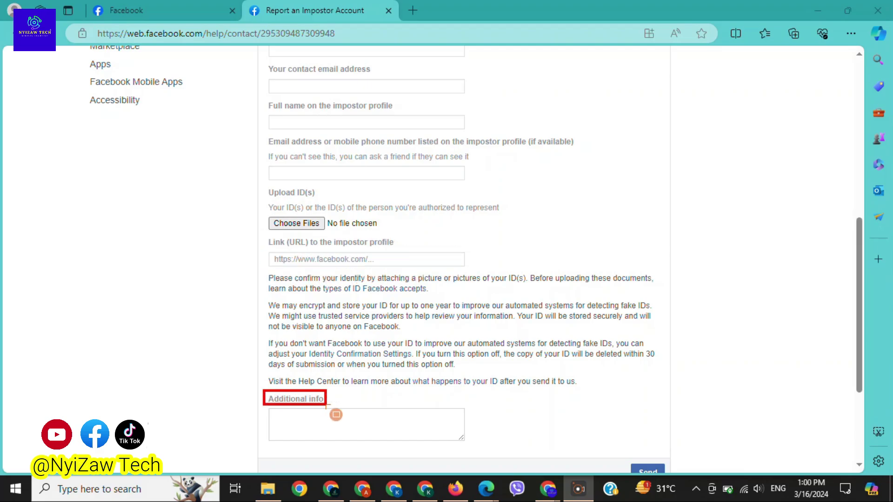
mouse_move(264, 402)
left_mouse_down()
mouse_move(339, 442)
mouse_move(477, 442)
left_mouse_up()
scroll(558, 395, "down", 3)
mouse_move(622, 319)
left_mouse_down()
mouse_move(639, 344)
mouse_move(672, 353)
left_mouse_up()
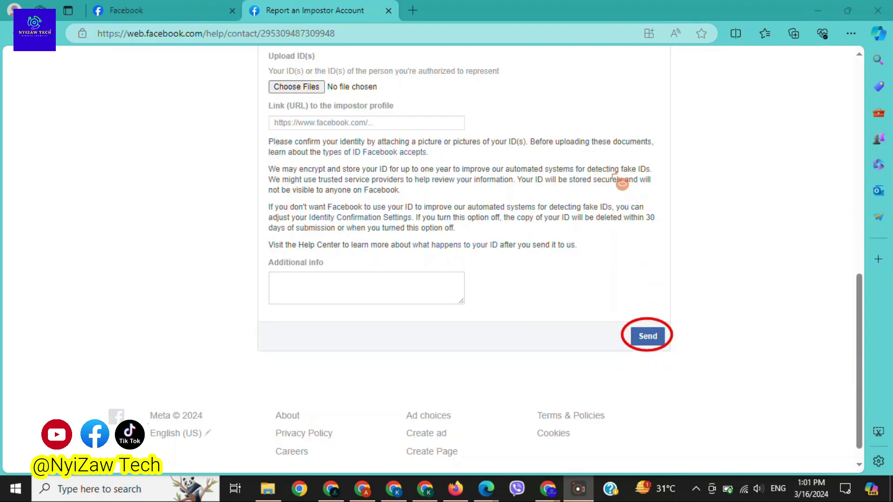